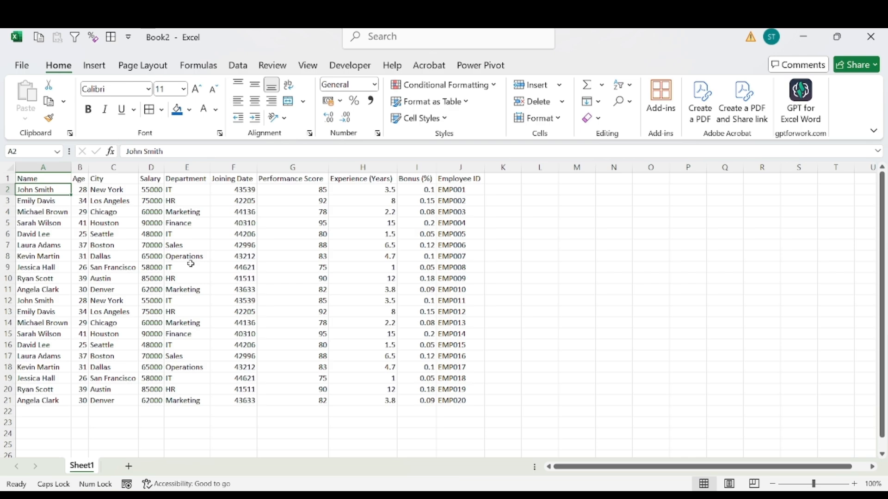
Step: Format the header row A1:J1 with a blue fill and bold white text
left_click(741, 357)
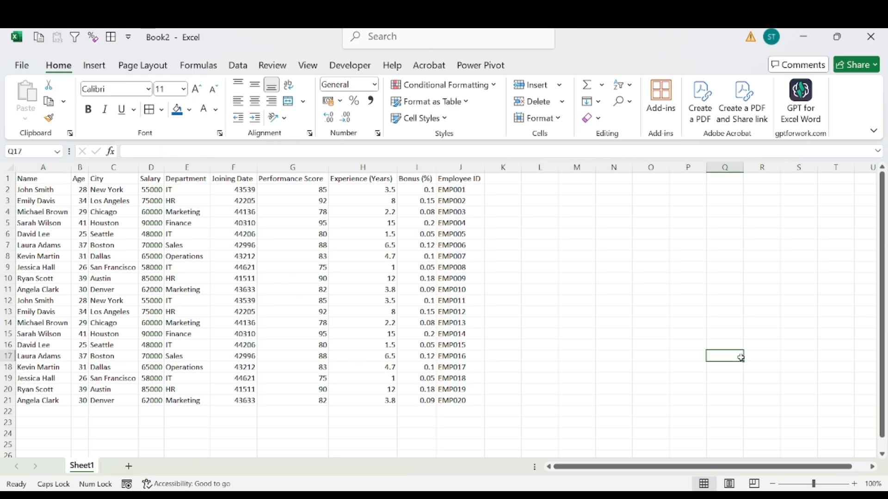
key("ctrl+Home")
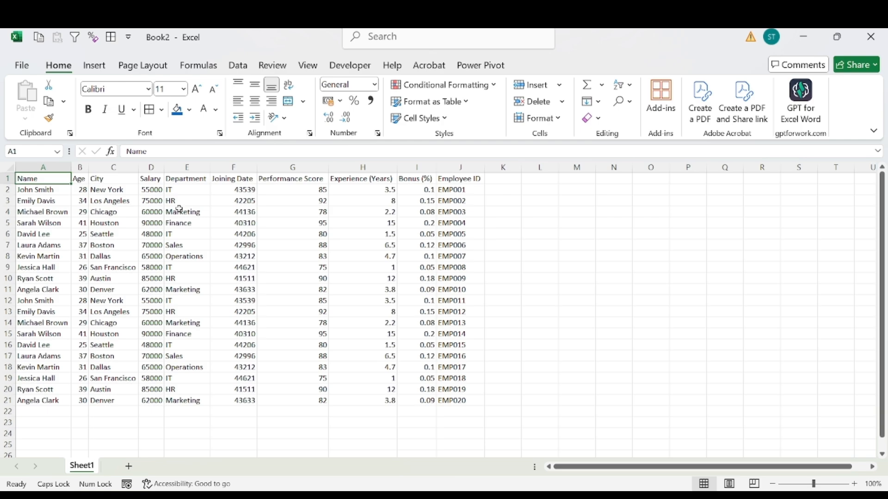
key("ctrl+shift+Right")
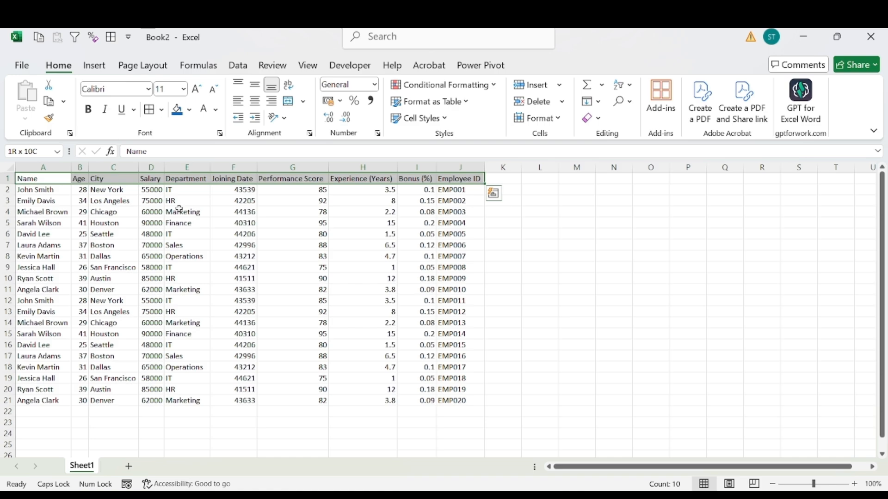
left_click(179, 113)
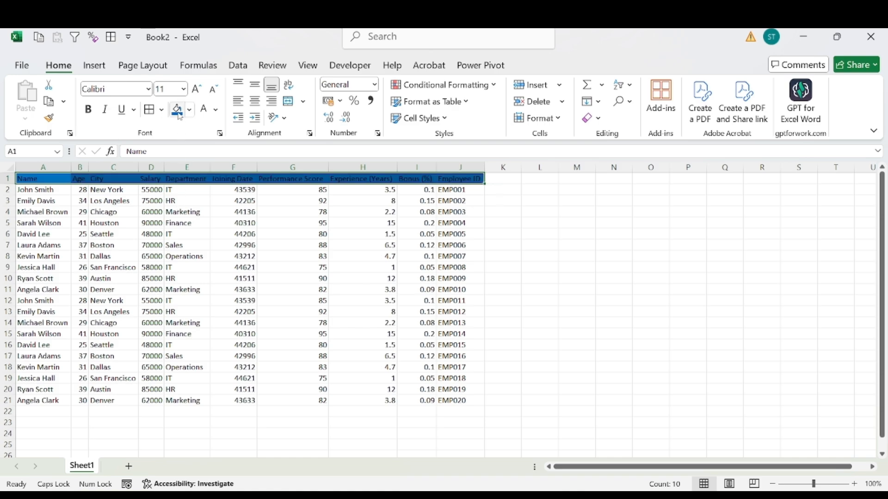
left_click(205, 111)
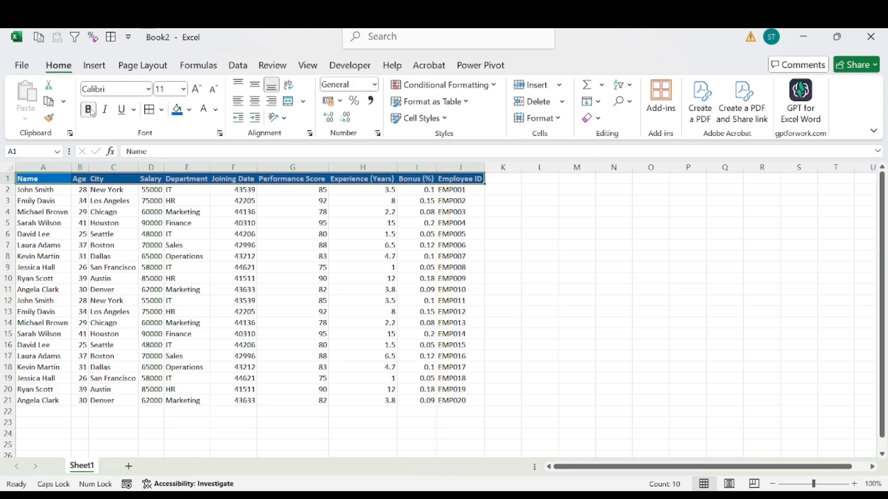
Step: Look over the Joining Date, Performance Score and Experience (Years) columns, selecting each whole column in turn
key("Down")
key("Right")
key("Right")
key("Right")
key("Right")
key("Right")
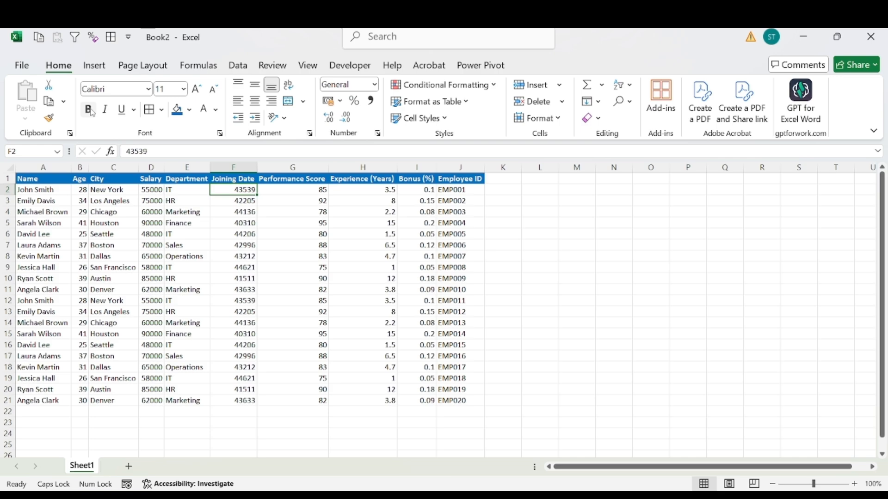
left_click(230, 248)
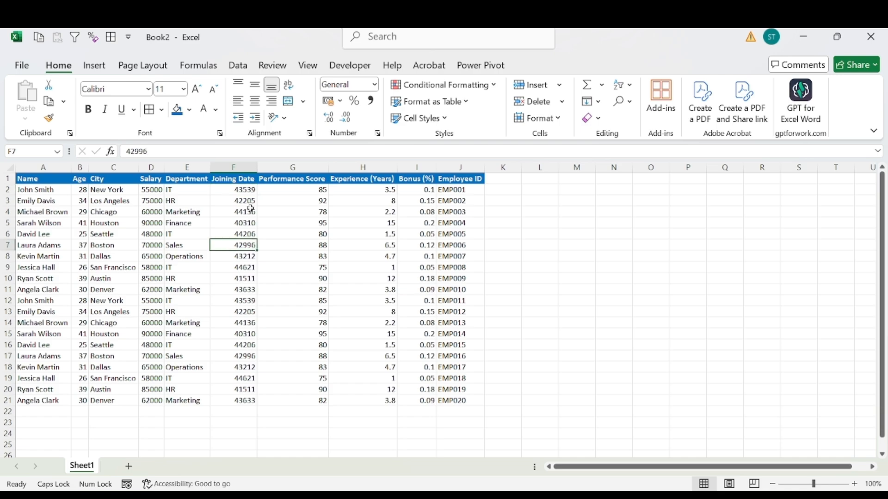
left_click(235, 166)
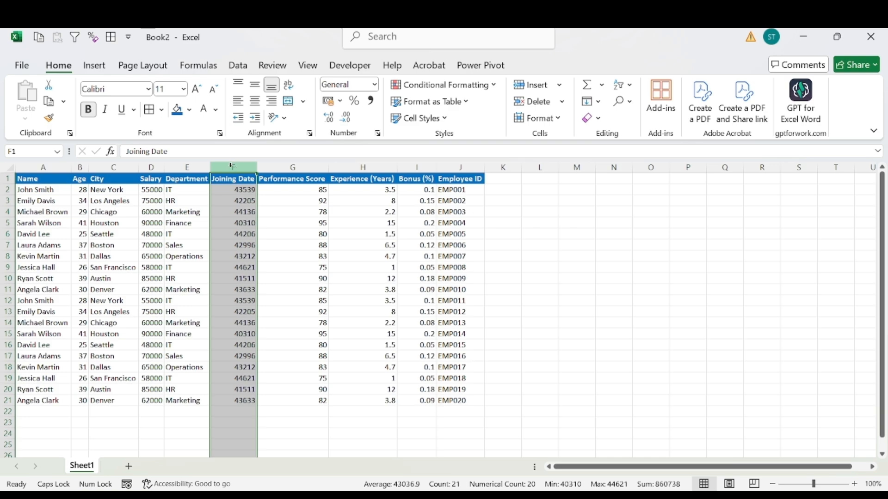
left_click(285, 166)
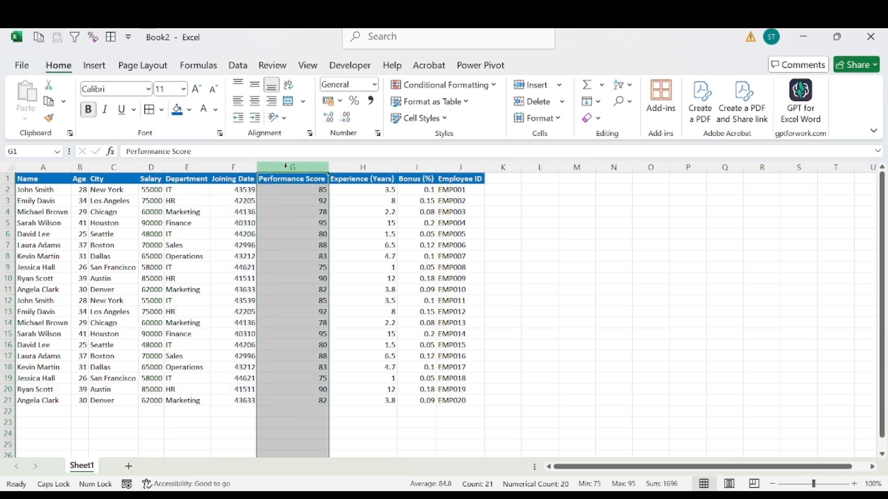
left_click(353, 164)
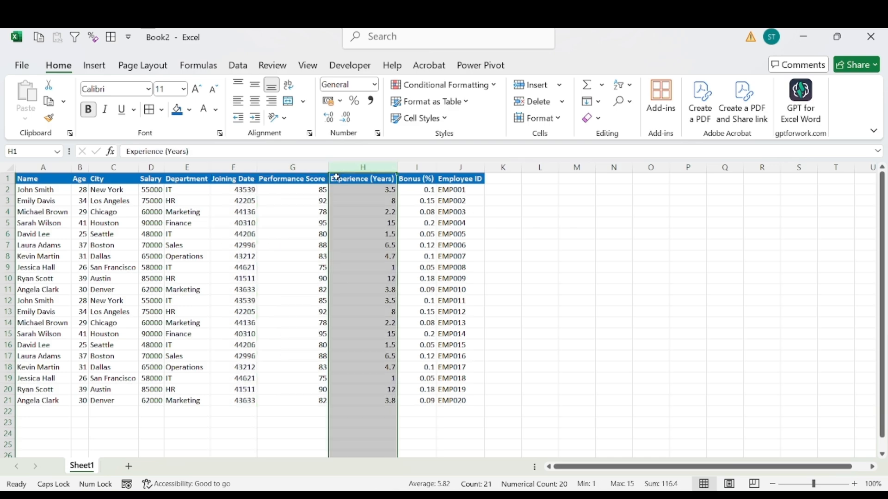
left_click(251, 235)
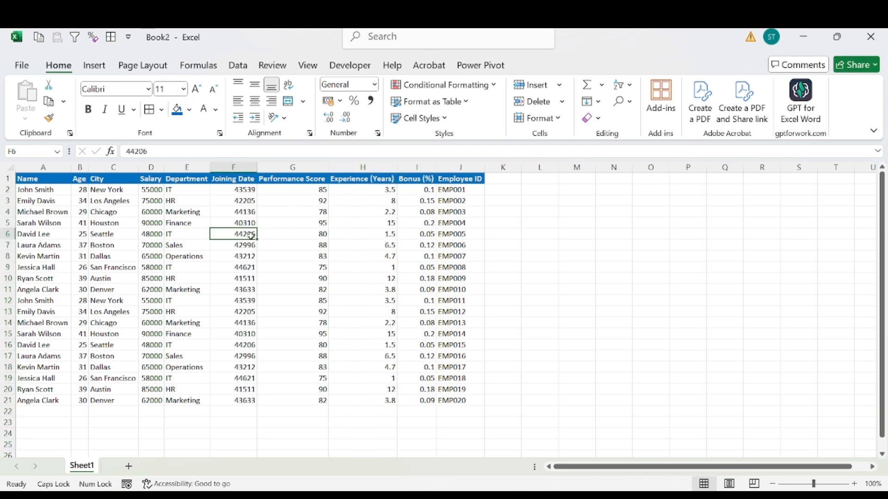
Step: Select the entire Joining Date column from a cell inside it, and likewise select the entire row 5
key("ctrl+space")
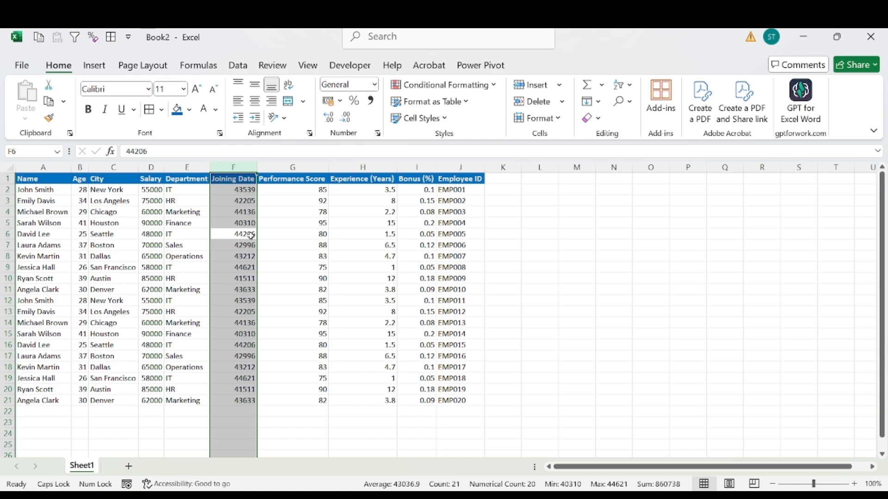
left_click(282, 242)
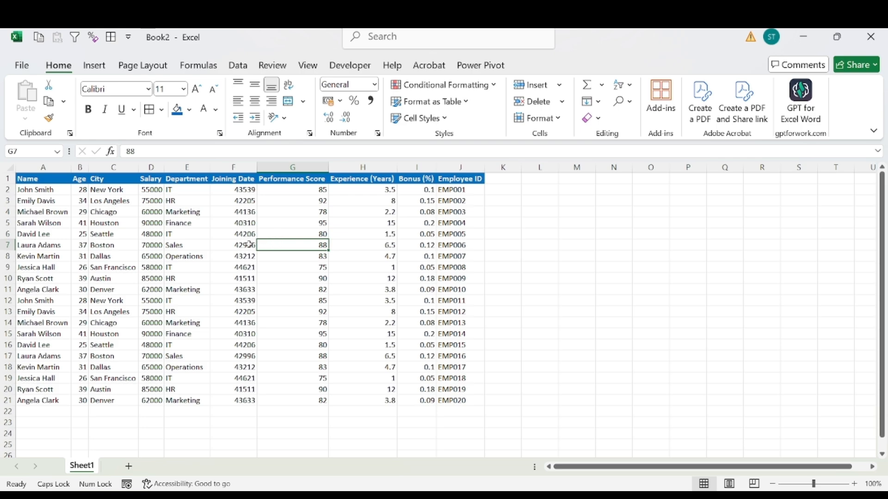
left_click(237, 221)
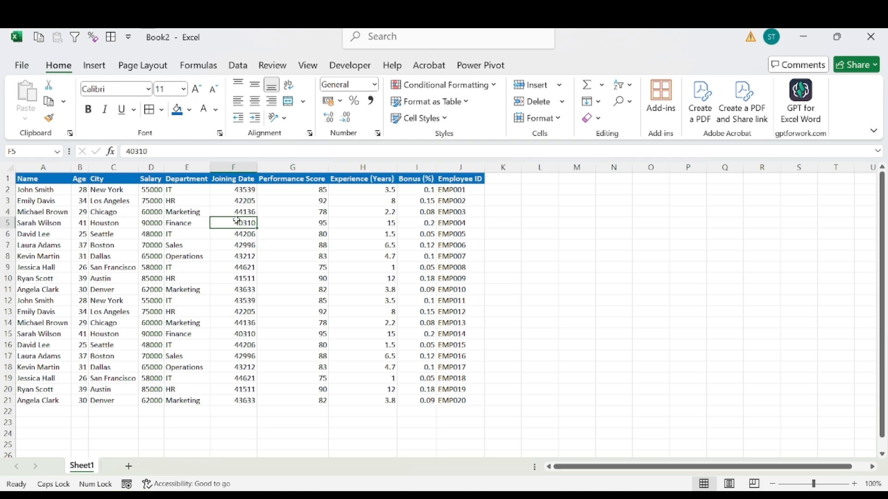
key("shift+space")
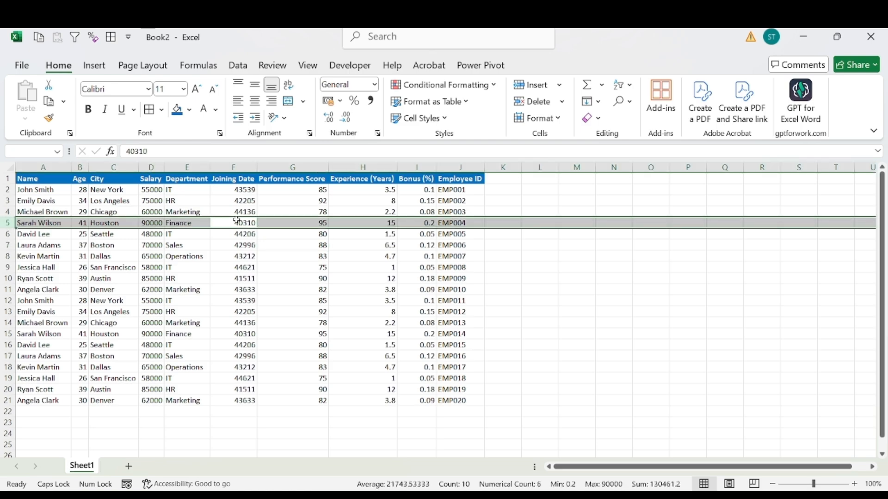
Step: Format the entire Joining Date column as dates in day-month-year style, such as 15-Mar-19
left_click(245, 222)
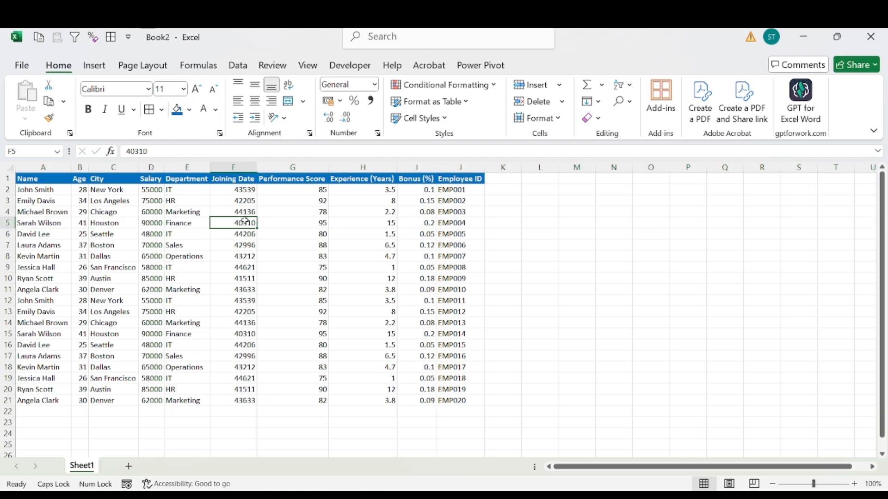
key("ctrl+space")
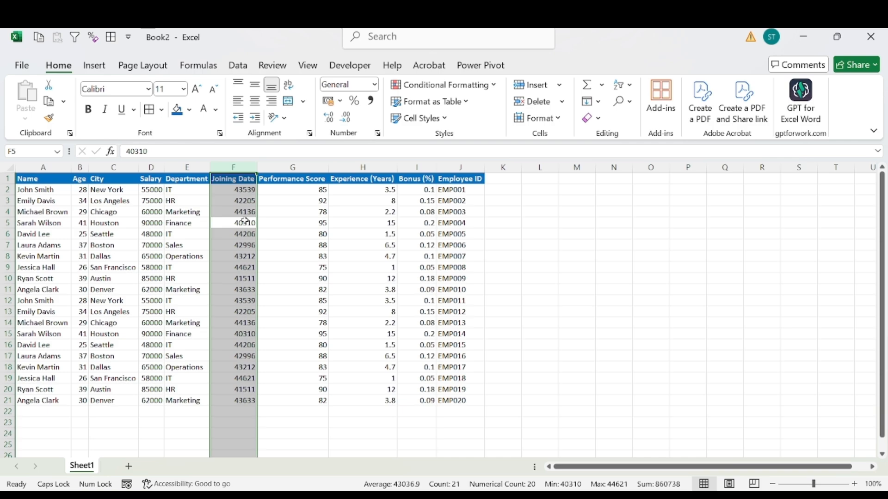
key("ctrl+shift+3")
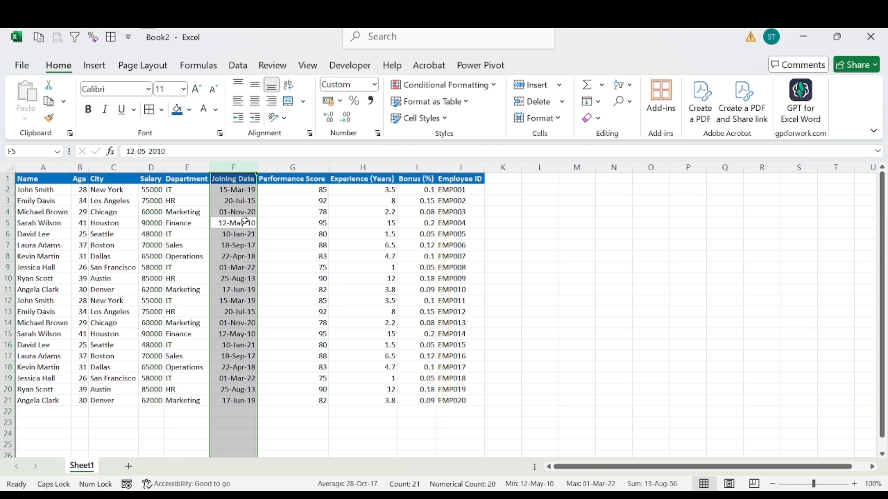
key("ctrl+shift+grave")
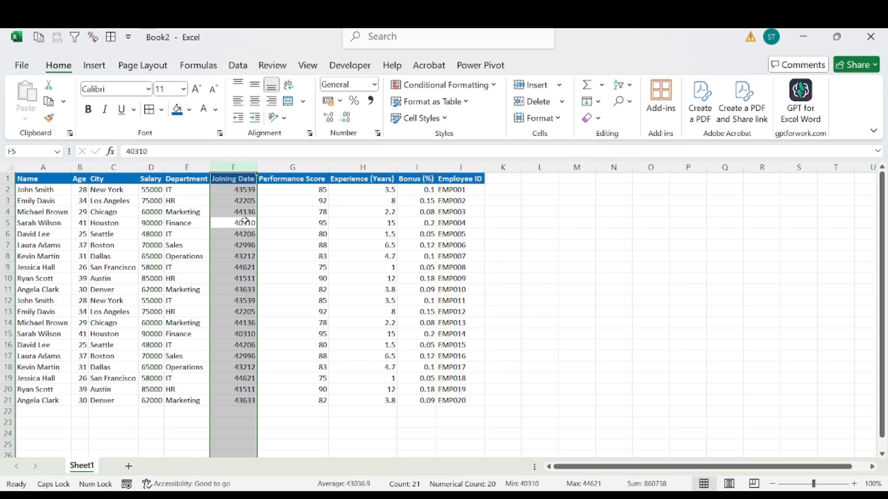
key("ctrl+shift+numbersign")
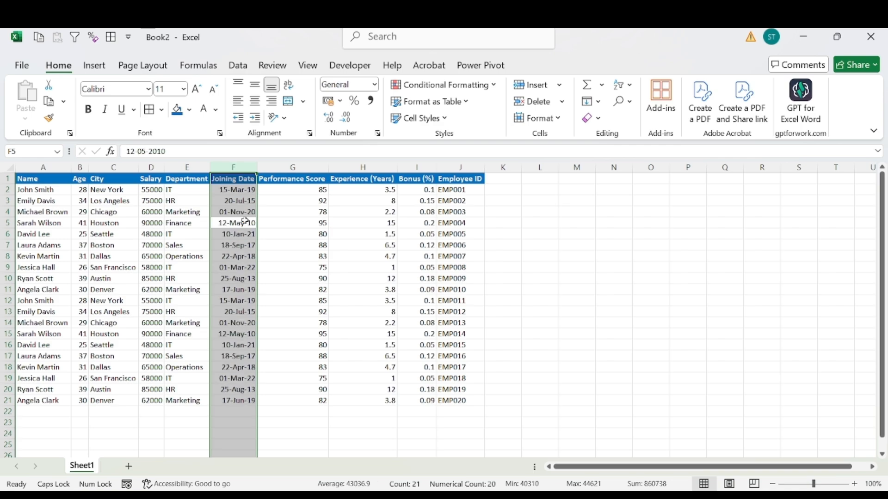
Step: Format the entire Bonus (%) column as whole percentages
key("Right")
key("Right")
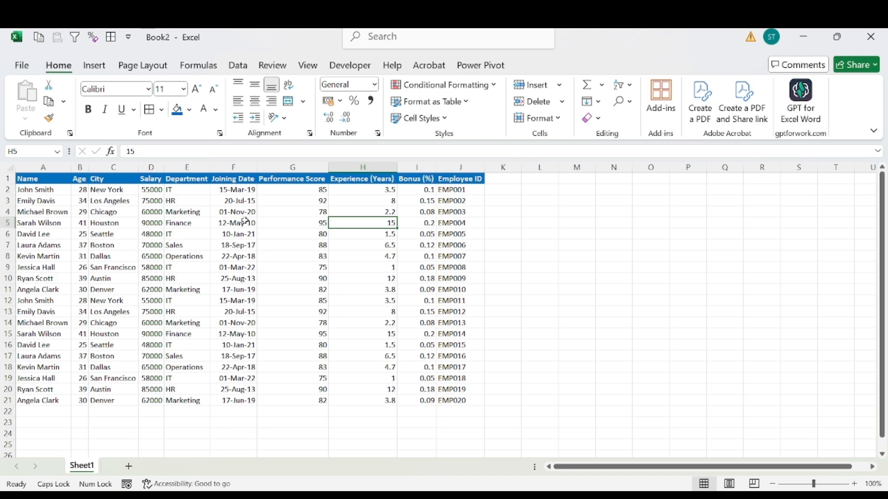
key("Right")
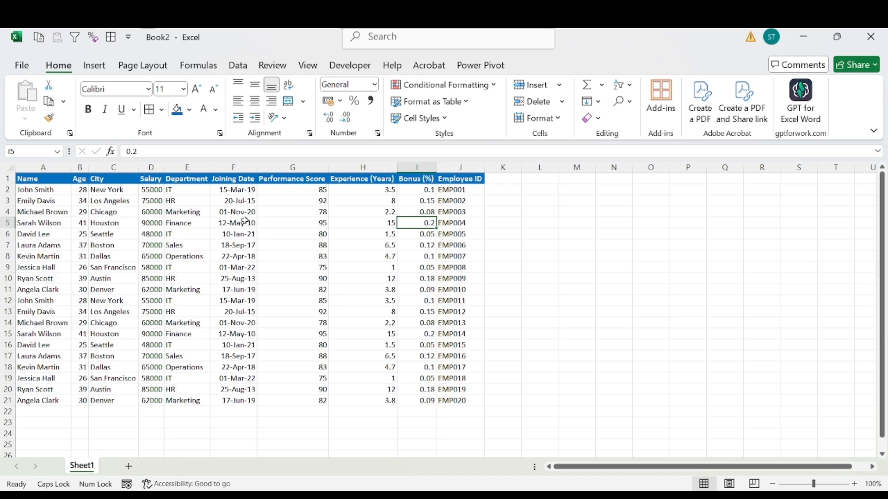
key("ctrl+space")
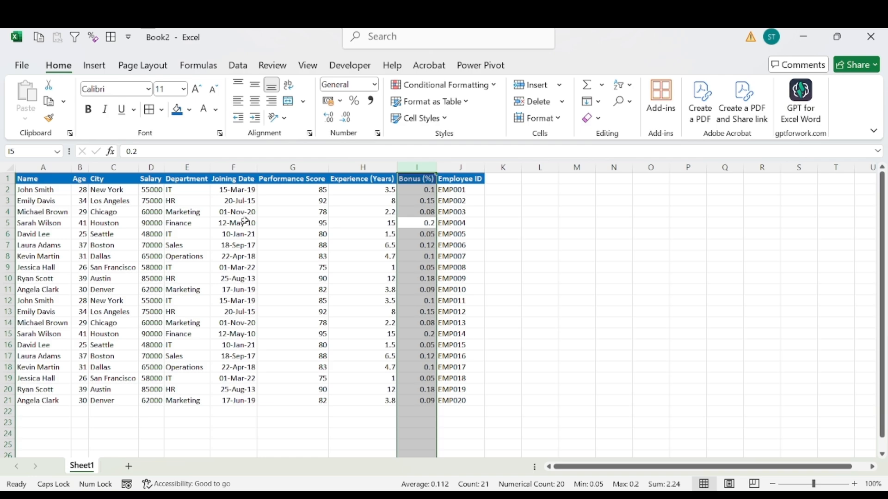
key("ctrl+shift+5")
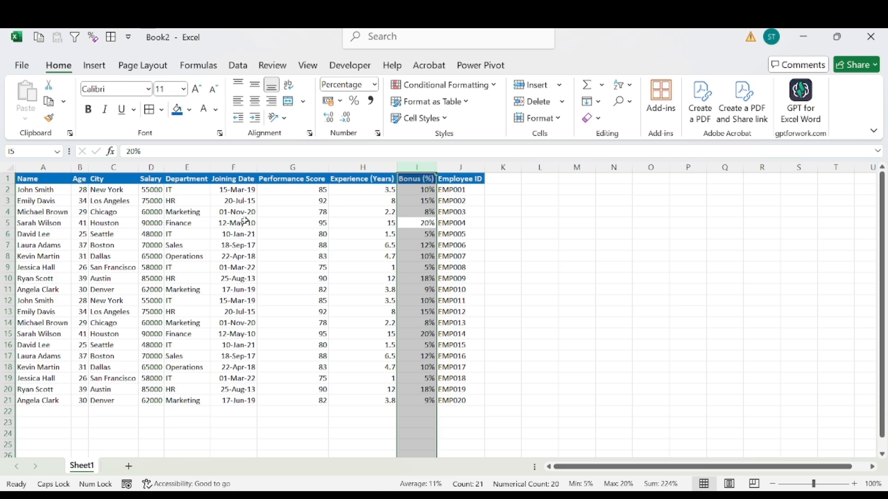
Step: Apply All Borders to the whole employee table, header row included
left_click(245, 222)
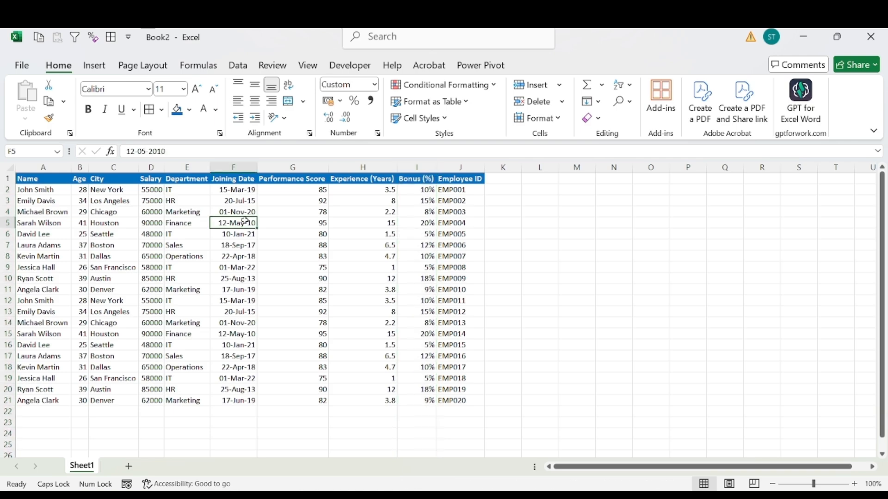
key("ctrl+a")
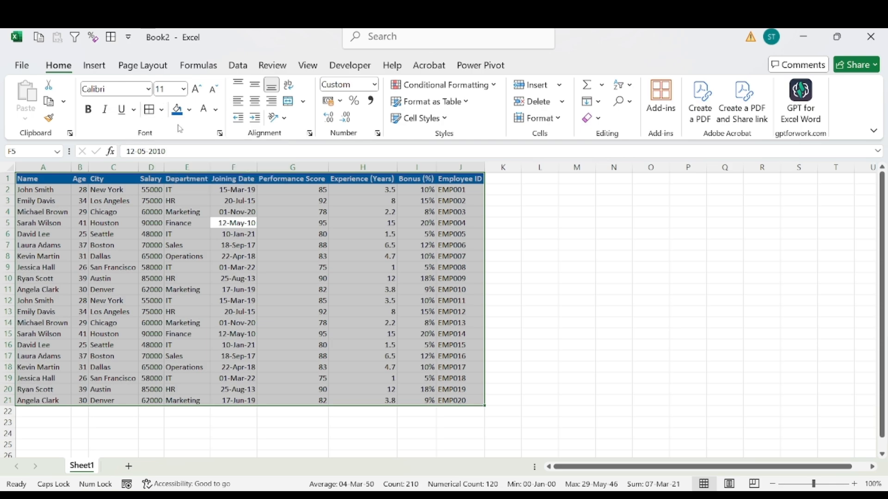
left_click(161, 110)
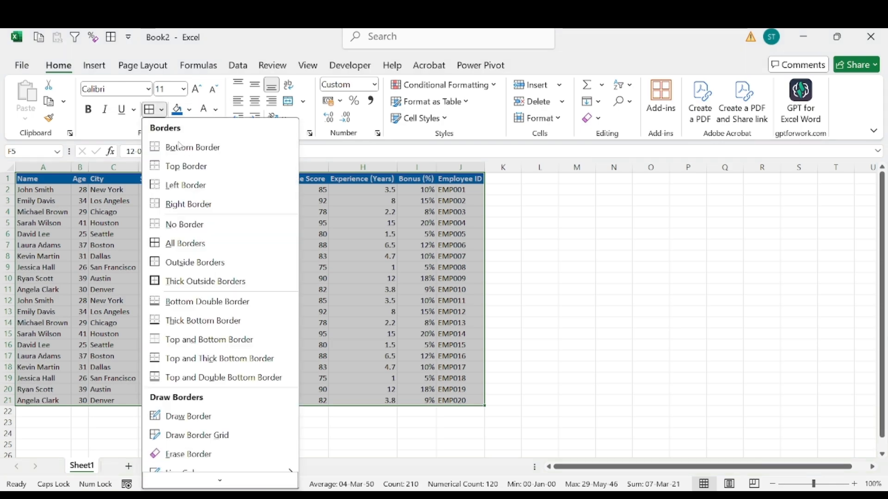
left_click(180, 248)
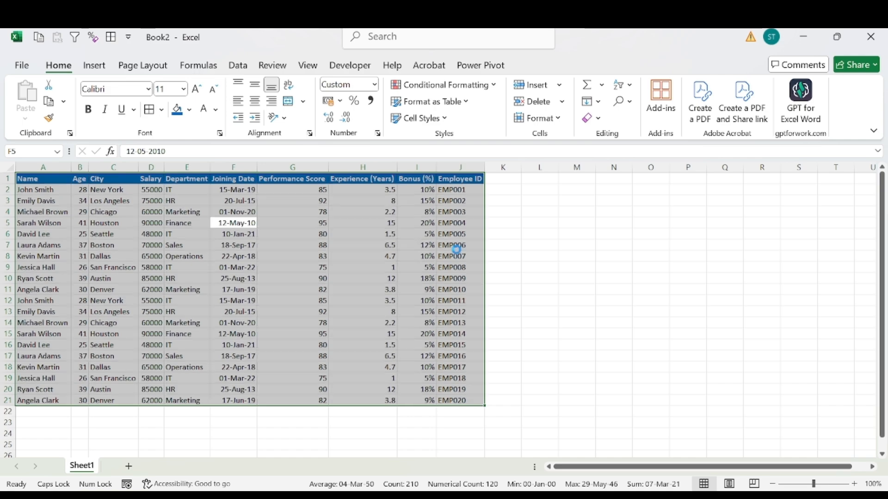
key("alt")
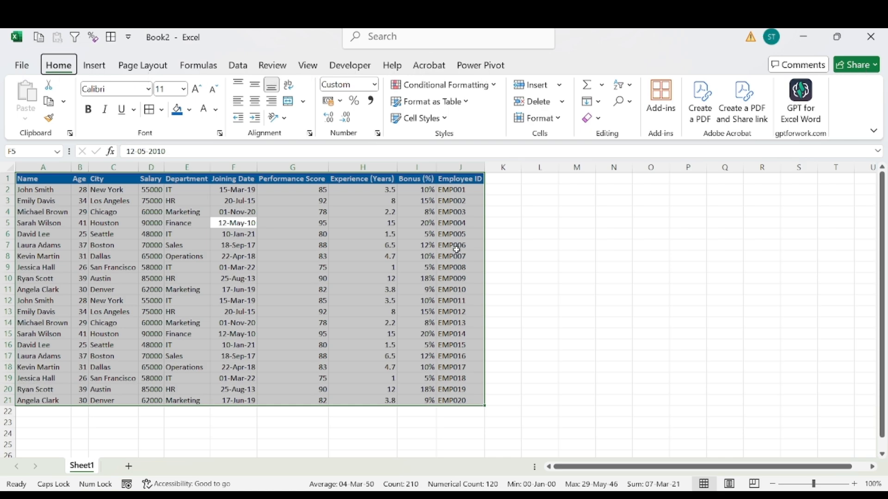
key("h")
key("b")
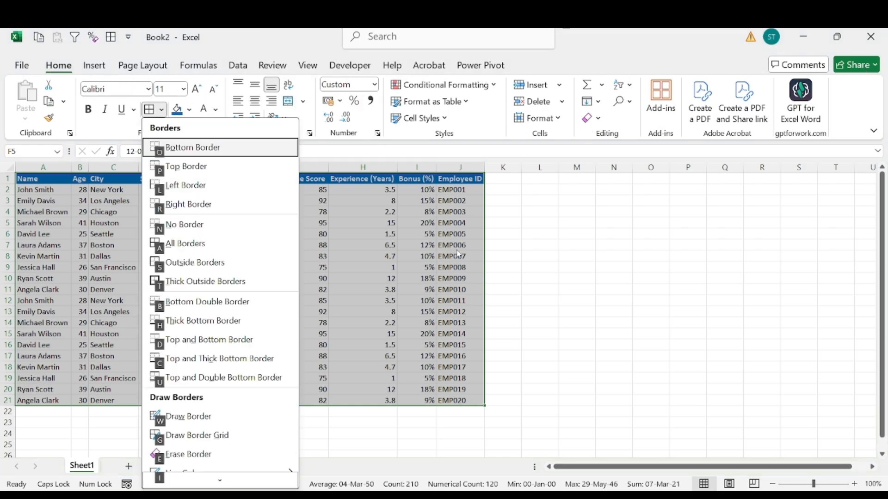
key("a")
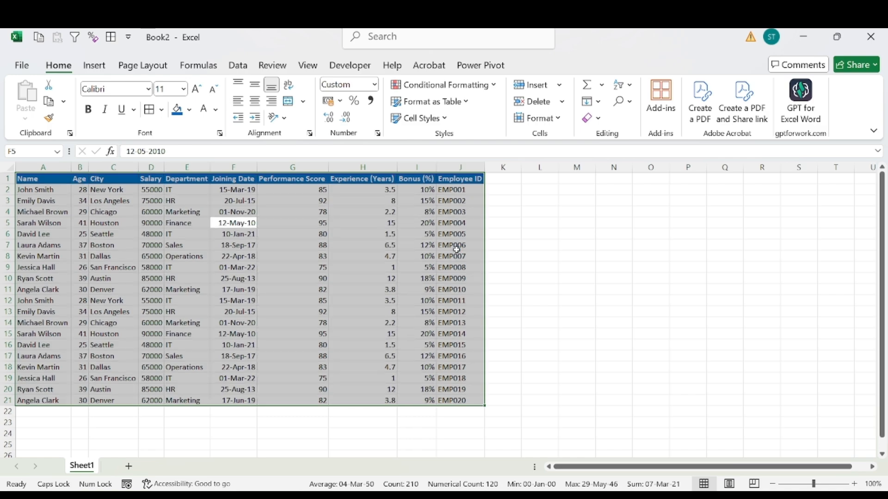
left_click(319, 283)
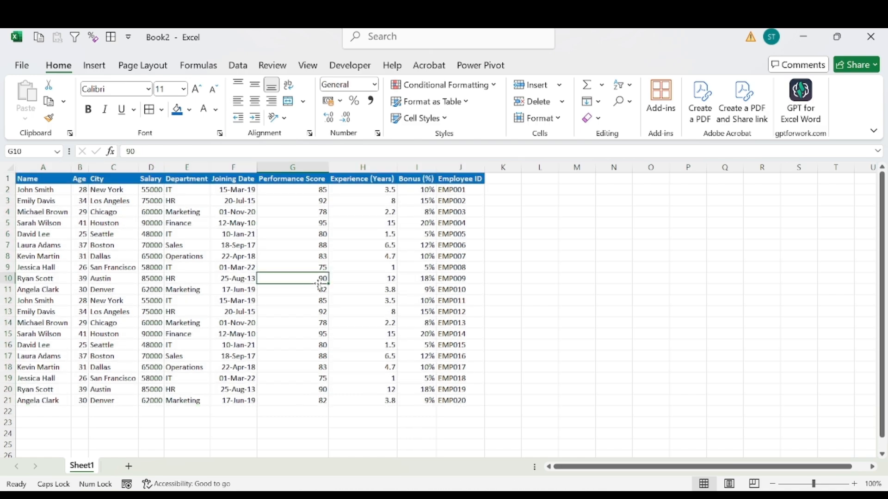
Step: Put borders around every cell of the employee data range A1:J21 with the All Borders option
key("ctrl+a")
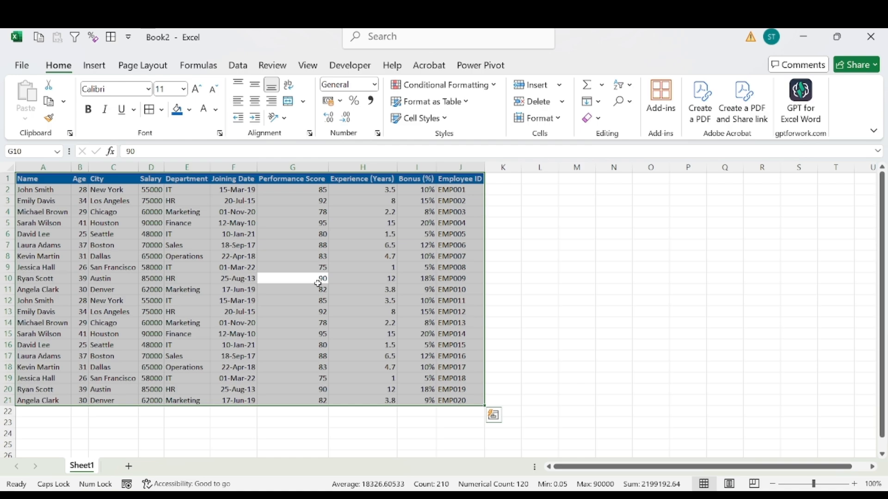
key("alt")
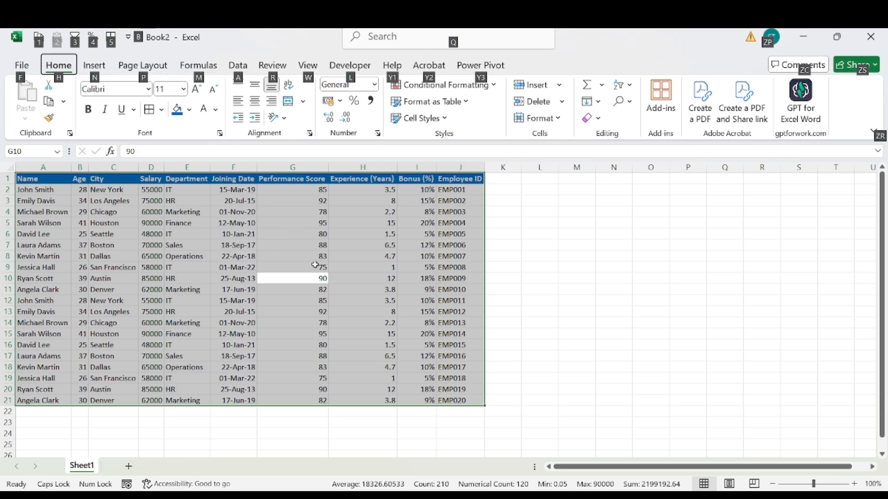
key("Escape")
key("alt+h")
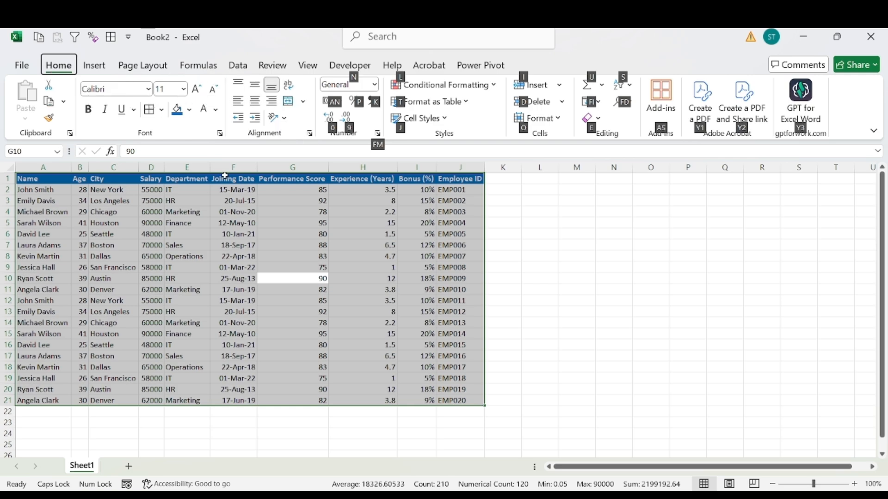
key("b")
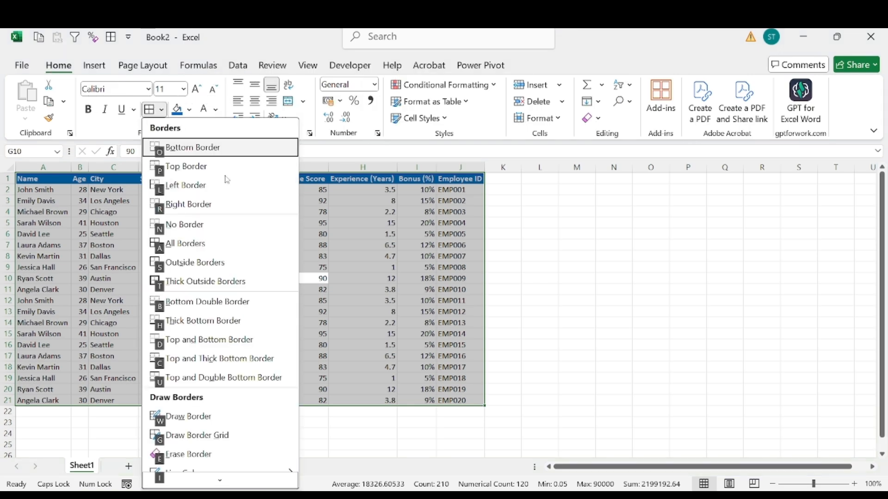
left_click(178, 252)
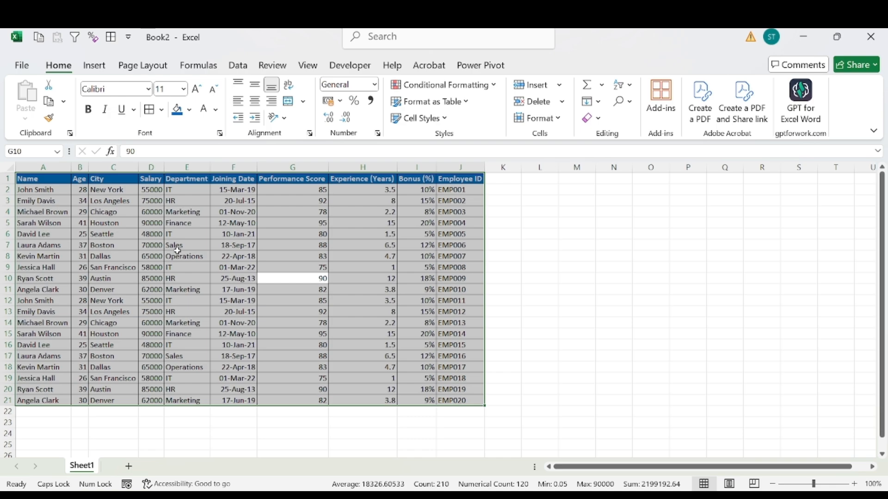
Step: Insert a PivotTable from the selected employee table on a new worksheet
key("alt")
key("n")
key("v")
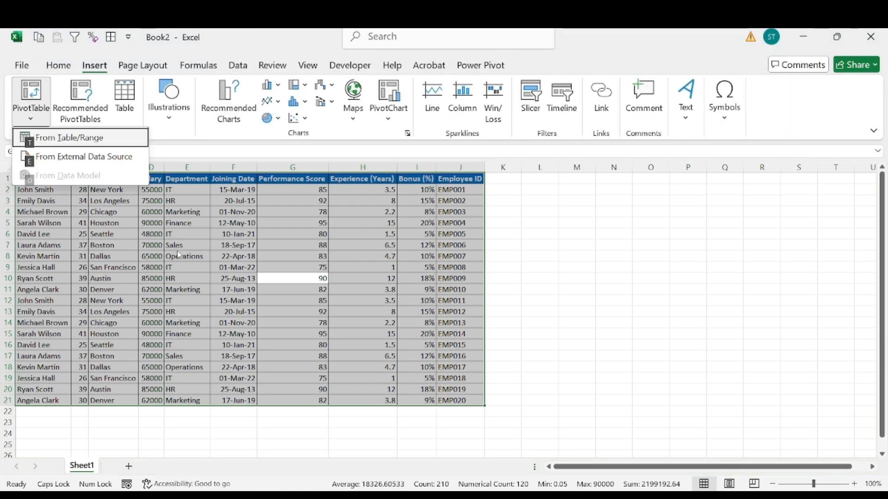
key("t")
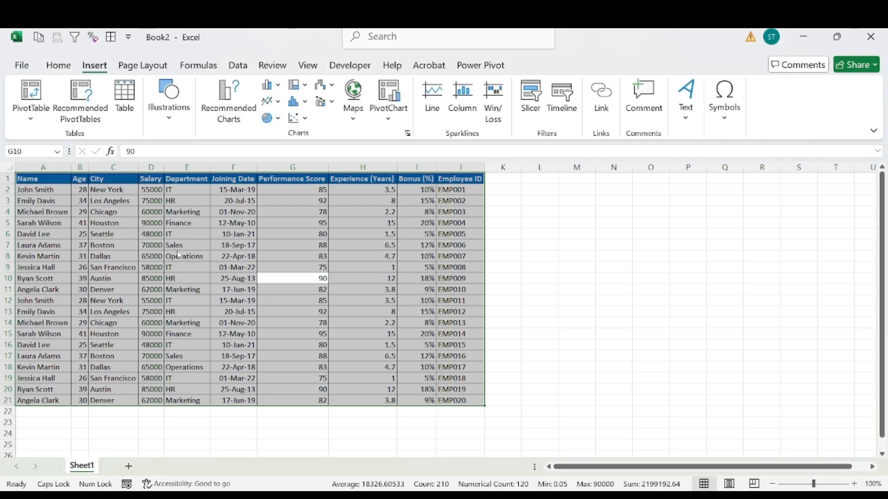
key("Return")
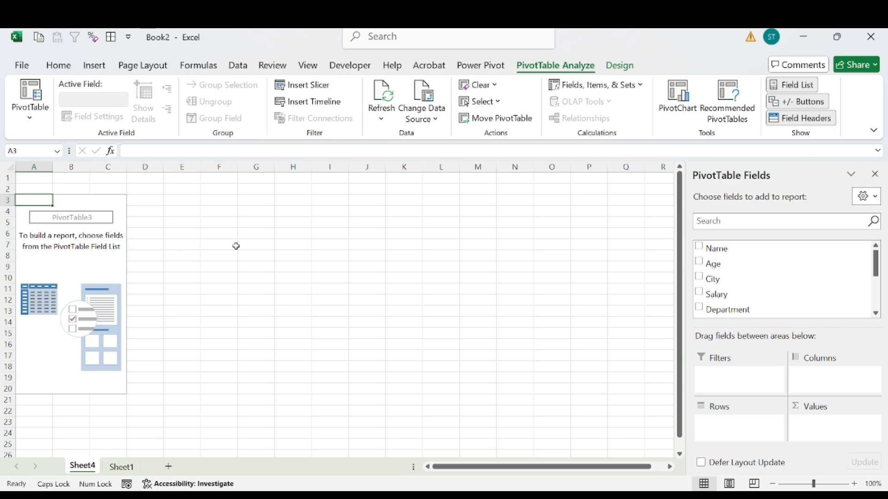
Step: Place the Name field in the PivotTable's rows and check the source data on Sheet1
left_click_drag(724, 250, 726, 421)
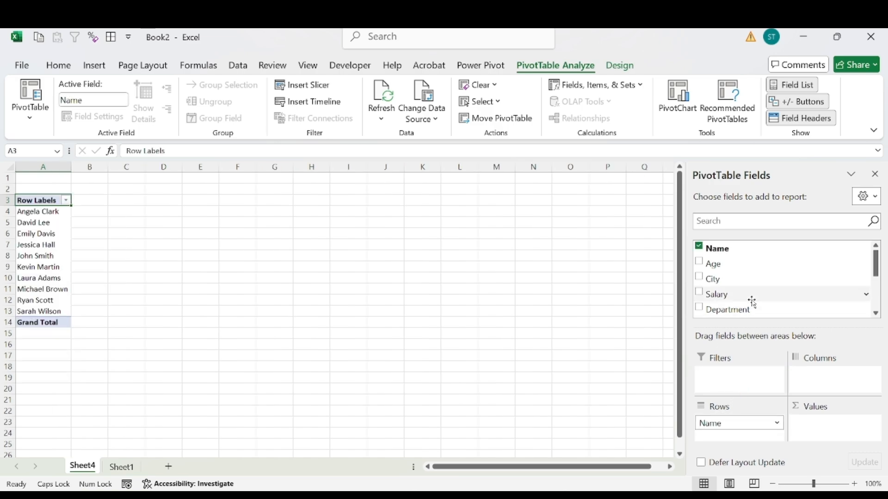
scroll(752, 301, "down", 1)
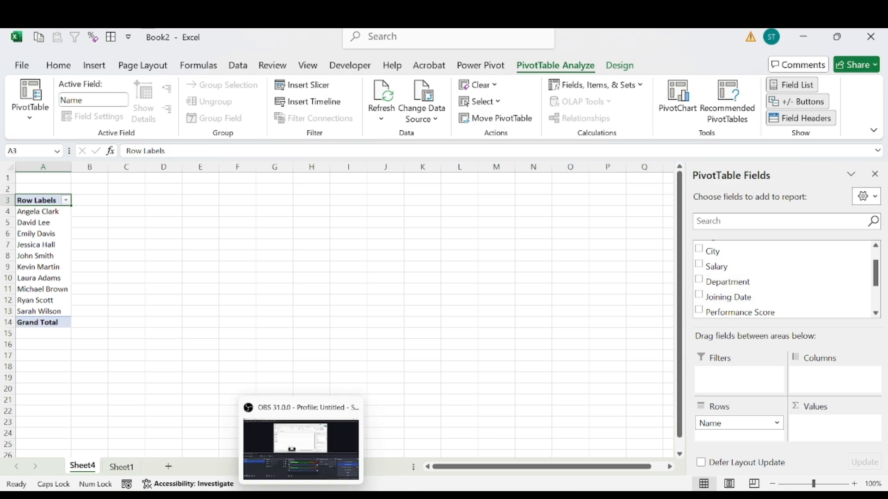
left_click(115, 467)
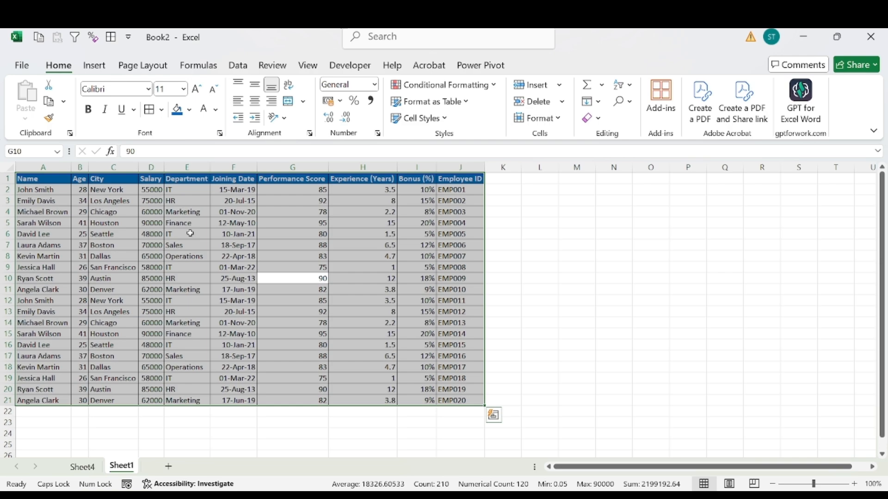
left_click(93, 467)
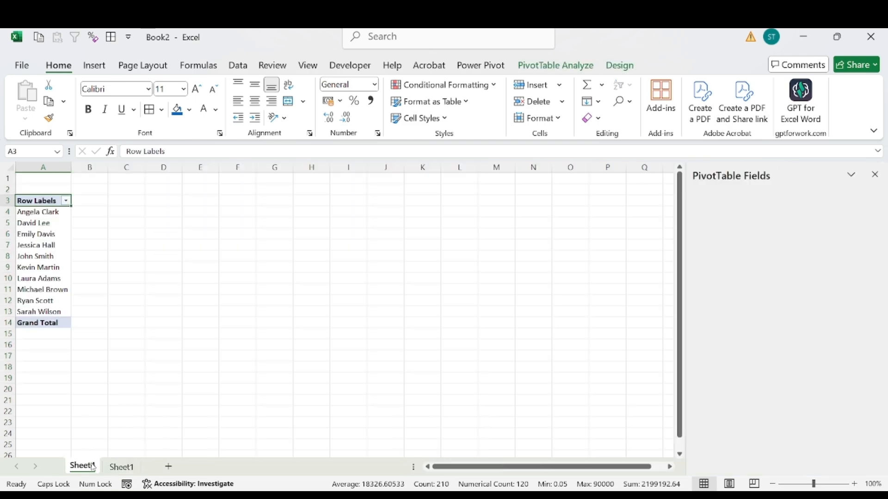
Step: Replace Name with Department in the PivotTable's rows and add Name to the values as a count
mouse_move(735, 424)
left_mouse_down()
mouse_move(723, 422)
mouse_move(814, 294)
mouse_move(806, 280)
mouse_move(770, 288)
mouse_move(723, 362)
mouse_move(736, 426)
left_mouse_up()
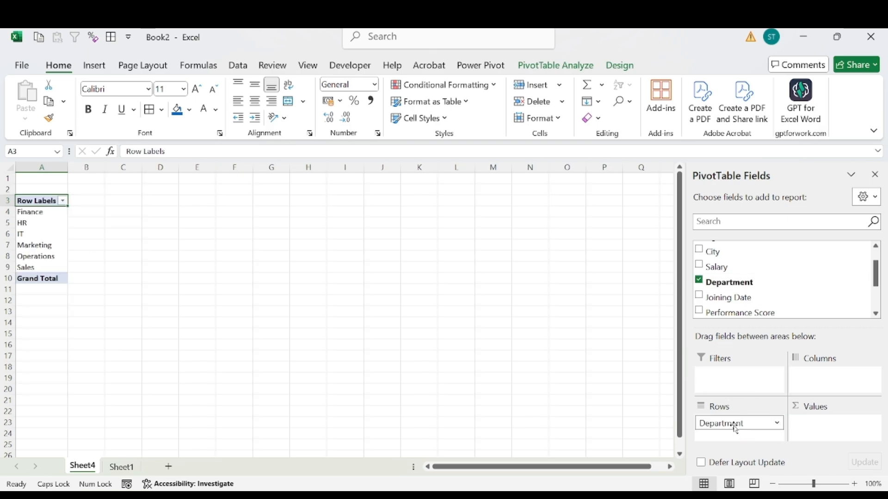
scroll(741, 285, "up", 1)
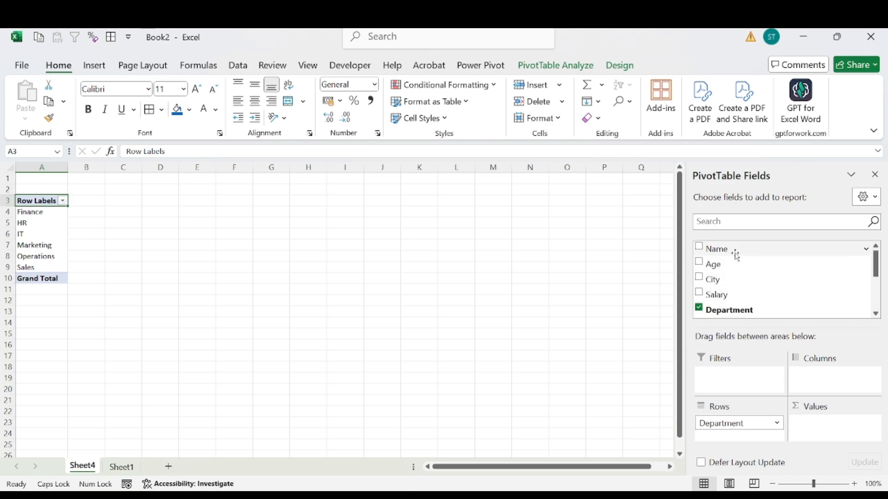
left_click_drag(734, 252, 821, 426)
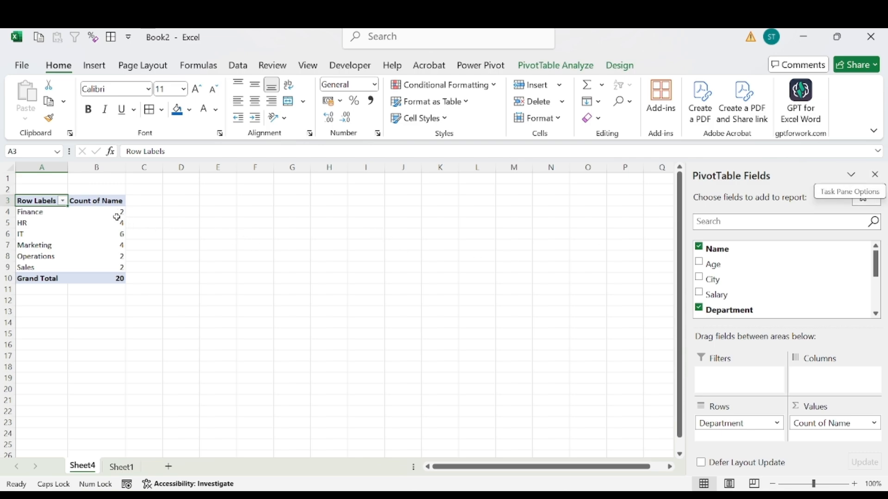
mouse_move(115, 242)
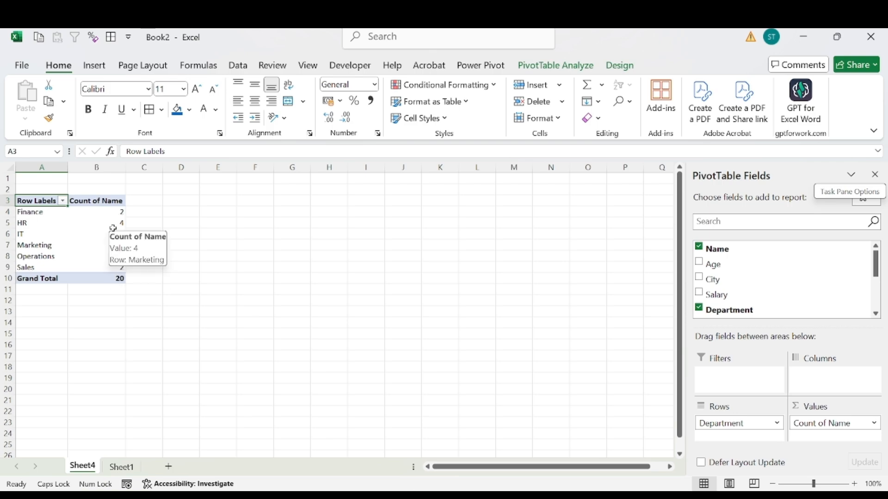
right_click(115, 232)
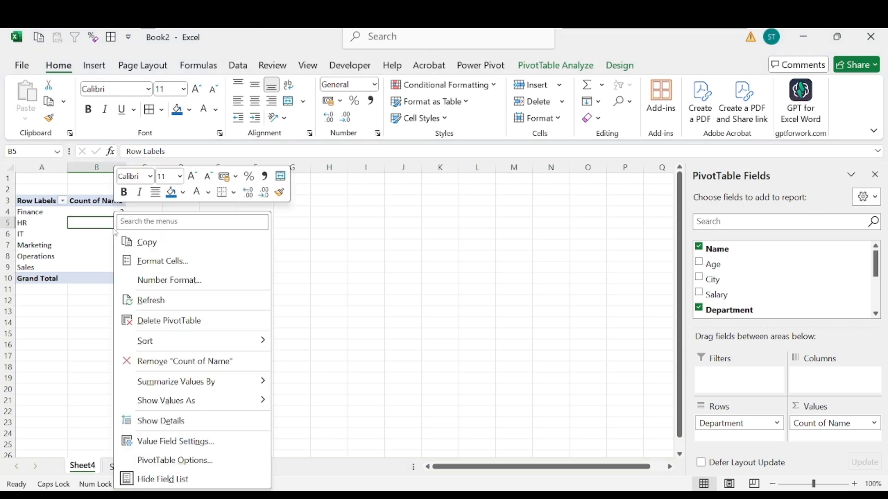
left_click(278, 230)
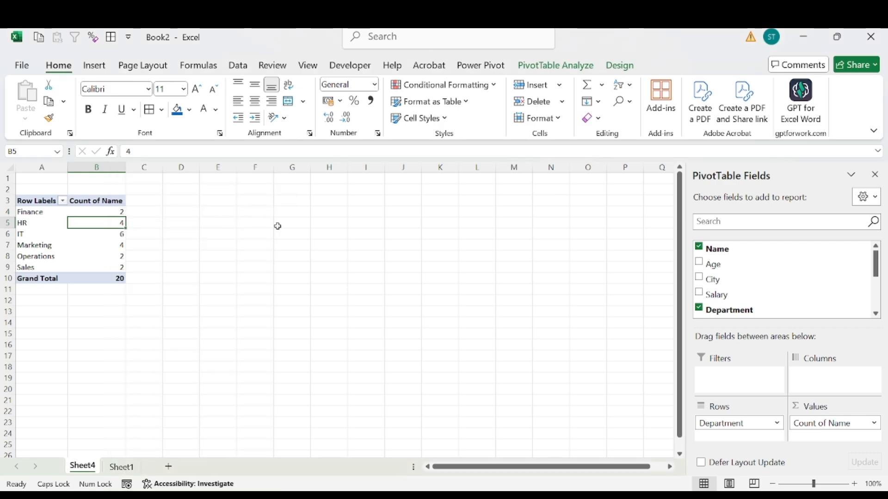
Step: Sort the PivotTable's departments by Count of Name from smallest to largest
right_click(110, 237)
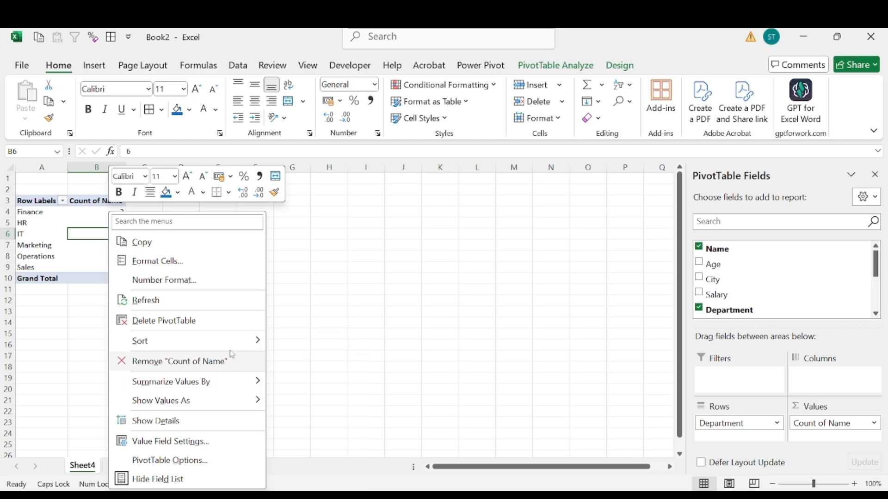
mouse_move(232, 351)
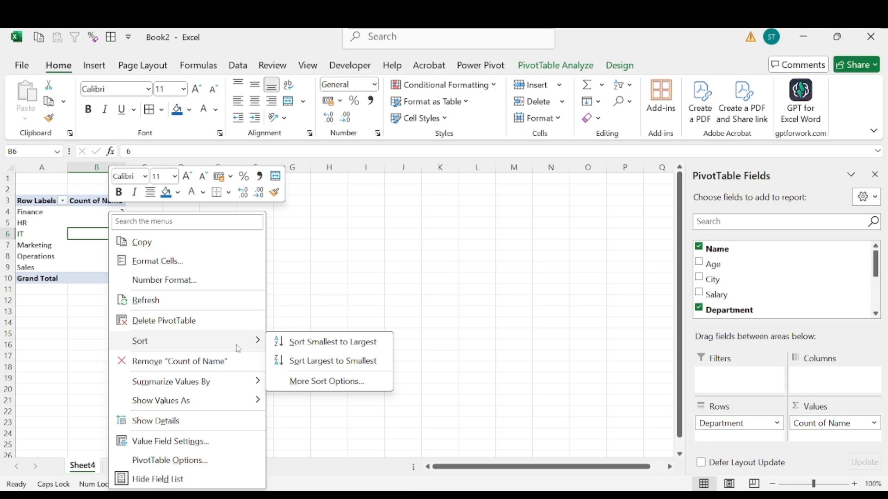
left_click(317, 346)
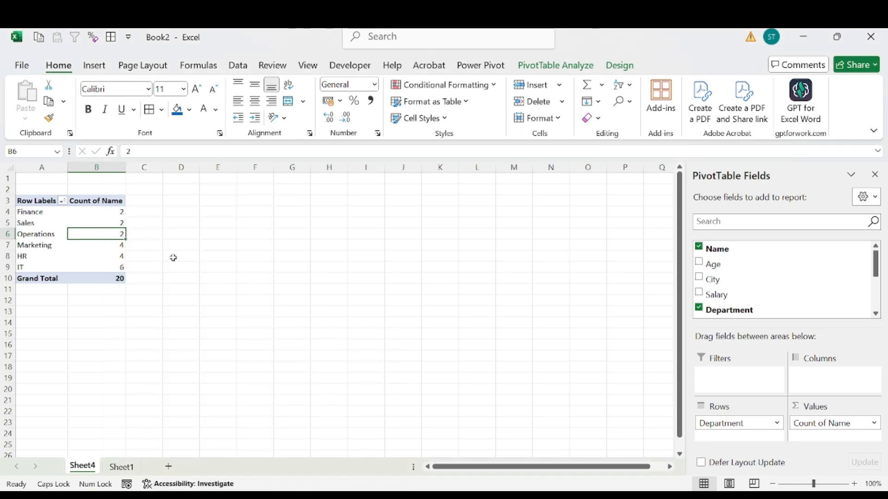
Step: Re-sort the PivotTable's departments by Count of Name from largest to smallest
right_click(110, 224)
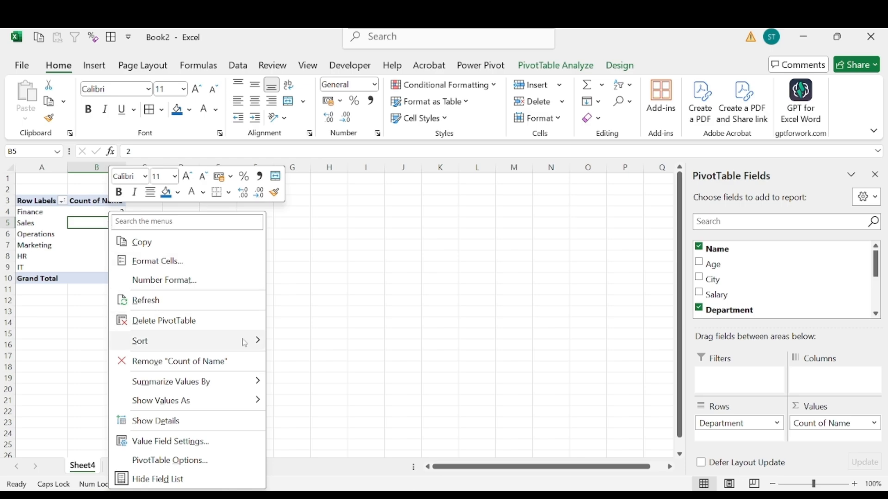
mouse_move(244, 343)
left_click(308, 361)
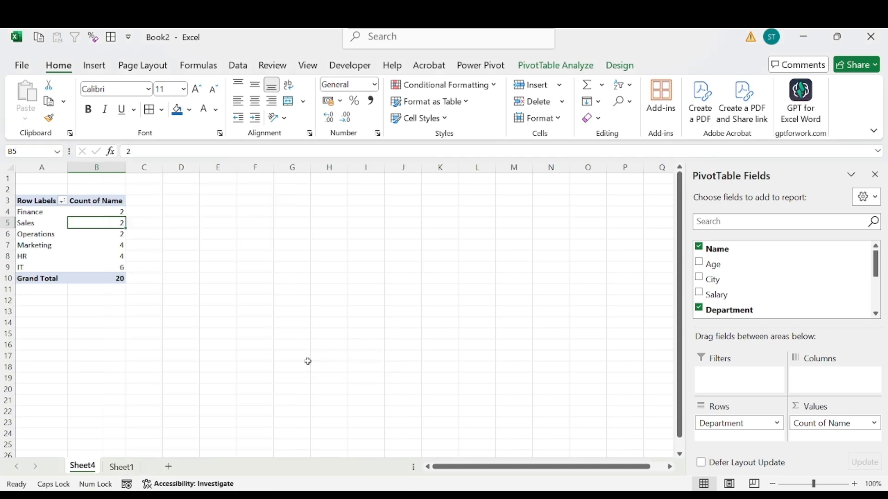